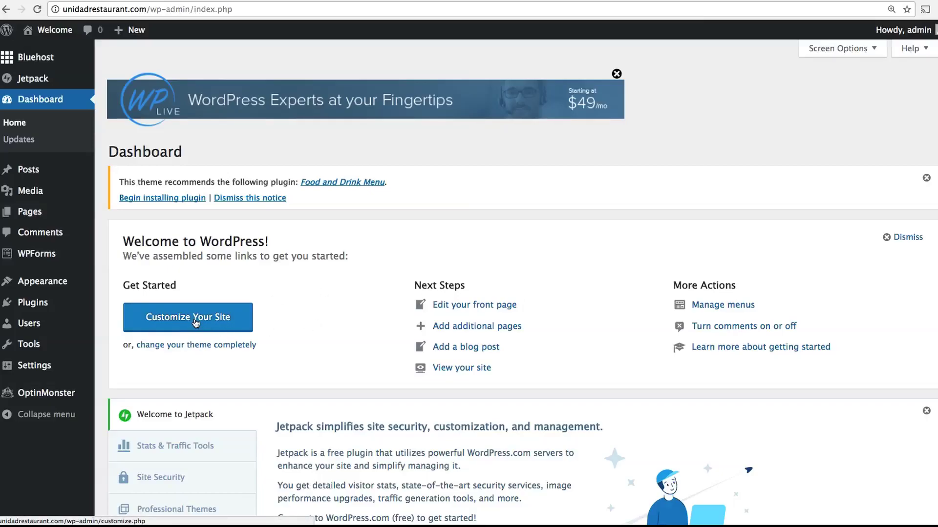
Open the Customizer from the Appearance menu in the admin sidebar.
mouse_move(46, 285)
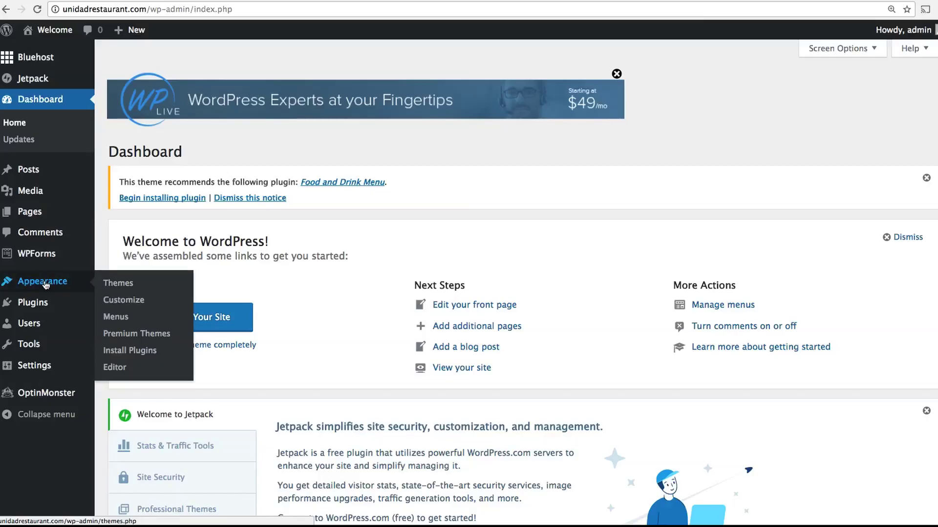
left_click(131, 303)
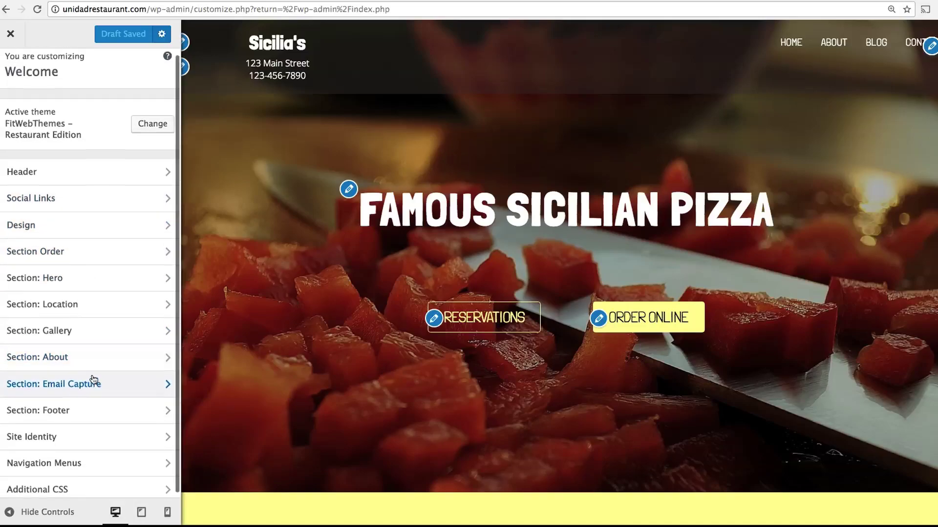
scroll(343, 264, "down", 12)
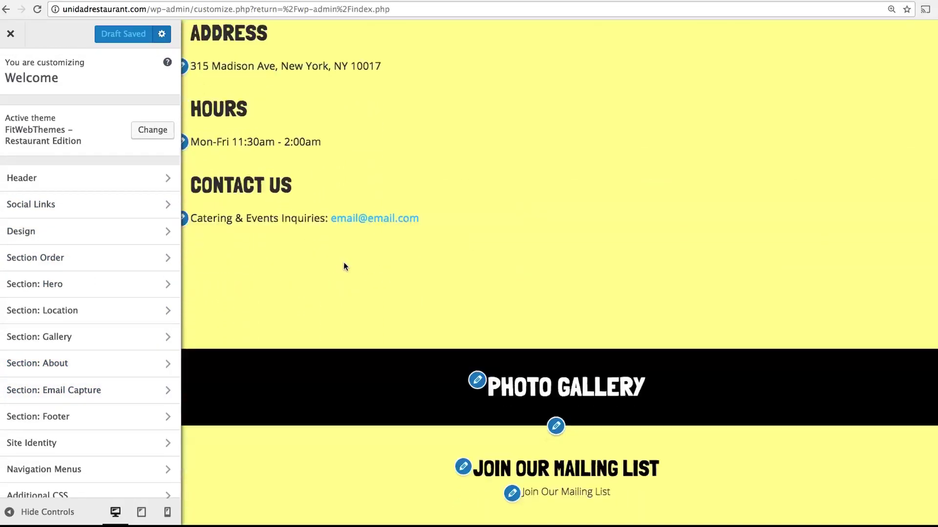
scroll(363, 306, "up", 15)
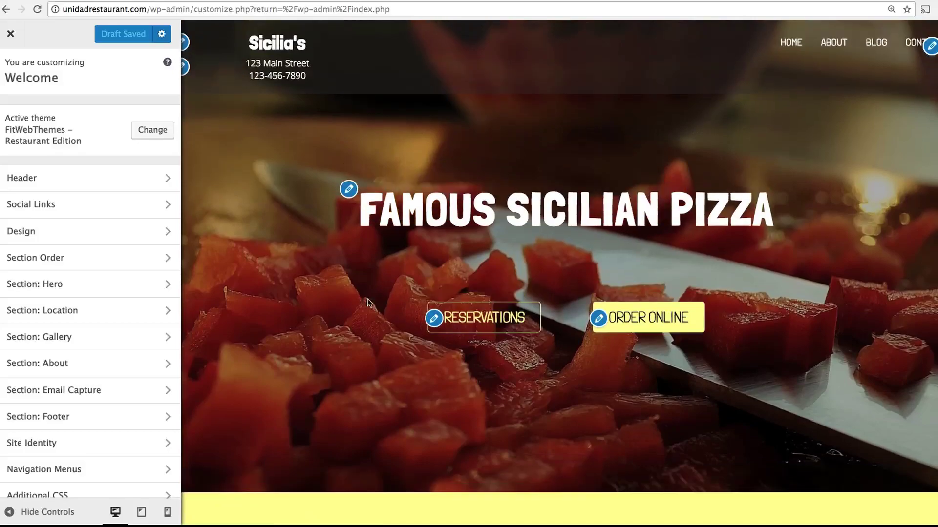
Change the site title in the Header settings to 'Unidad'.
left_click(89, 184)
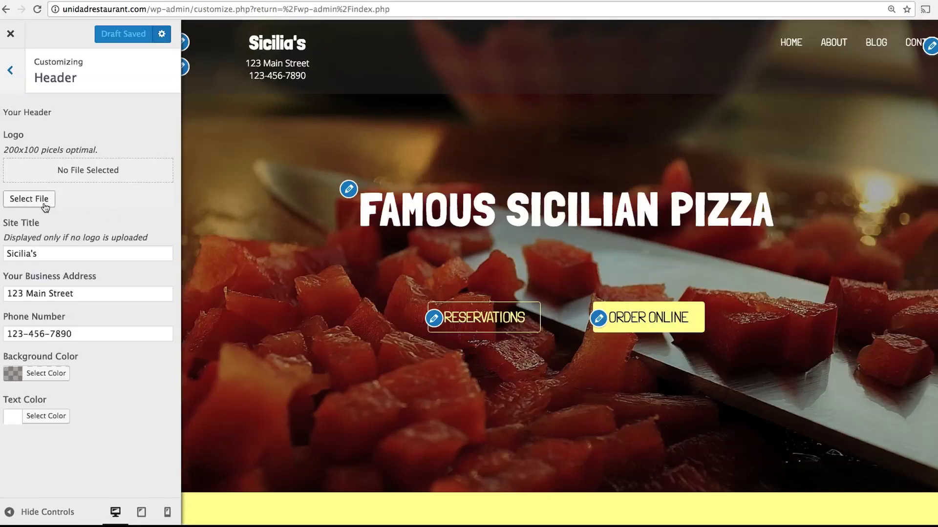
double_click(51, 255)
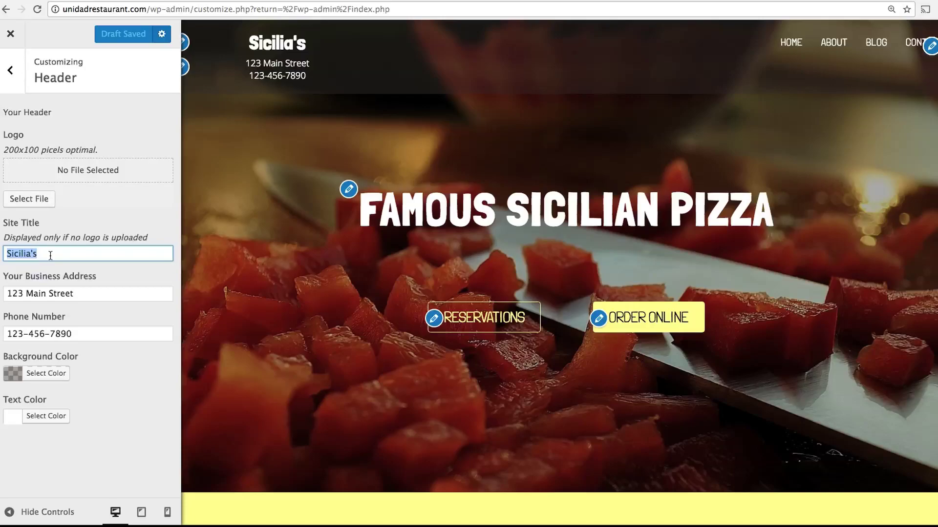
type("Unidad")
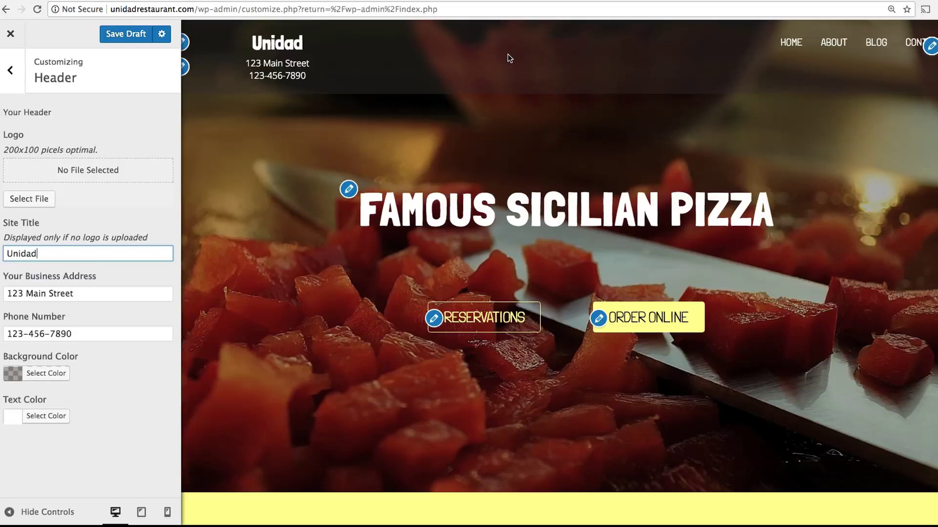
Set the header background colour to a darker, more opaque brown, rgba(48,42,33,0.68).
left_click(29, 376)
scroll(302, 379, "down", 2)
scroll(304, 380, "up", 2)
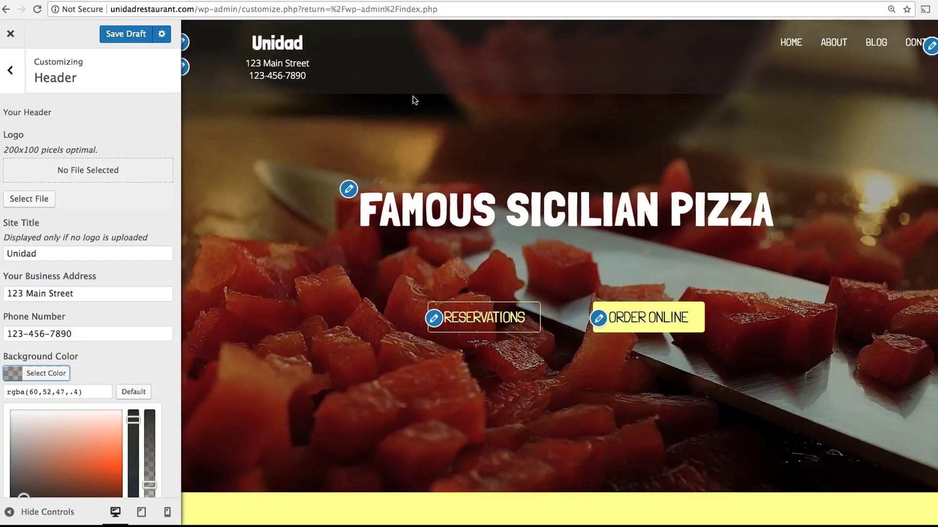
scroll(174, 443, "down", 3)
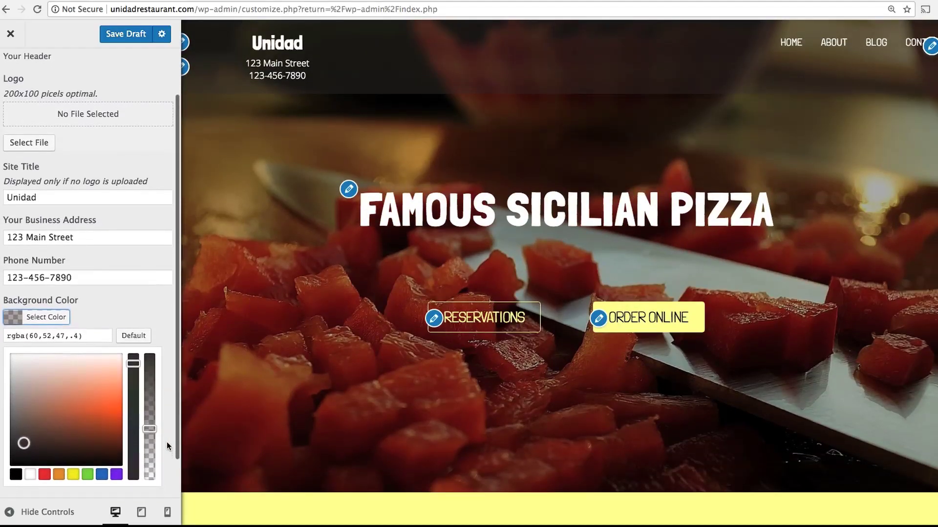
left_click_drag(149, 428, 133, 365)
left_click(132, 376)
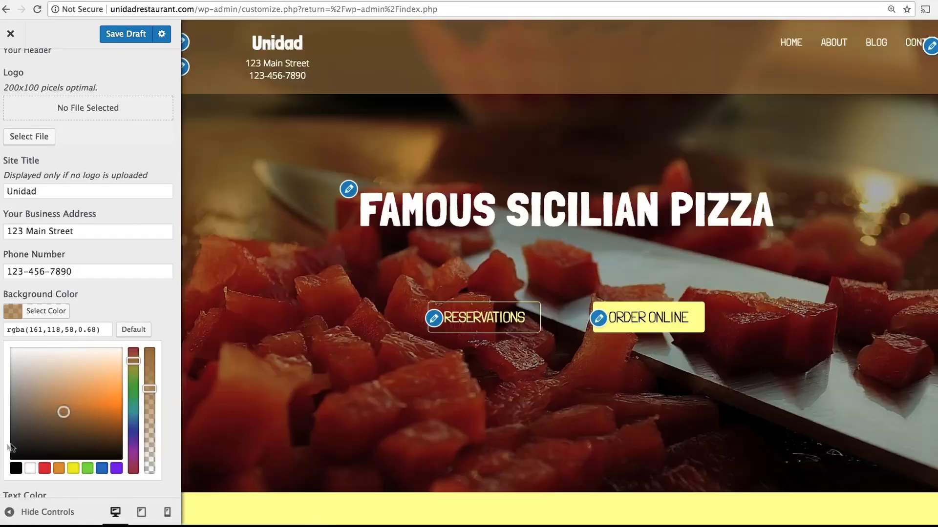
left_click(30, 442)
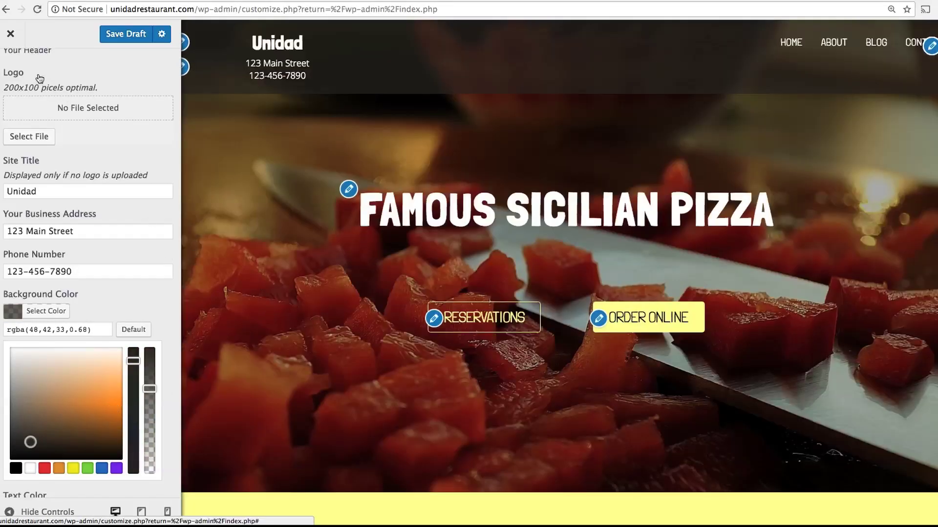
scroll(38, 78, "up", 1)
left_click(12, 77)
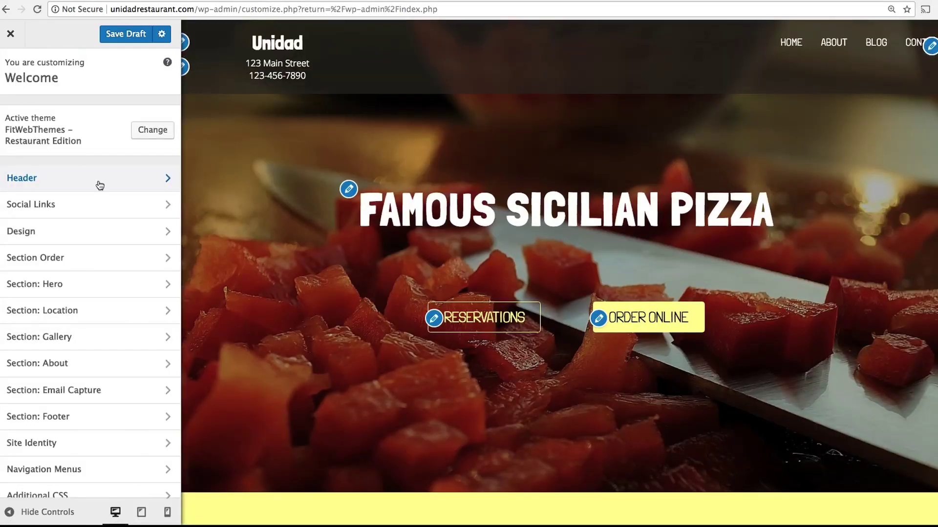
Set the Facebook, Instagram and Twitter social link URLs to '#'.
left_click(93, 210)
left_click(92, 152)
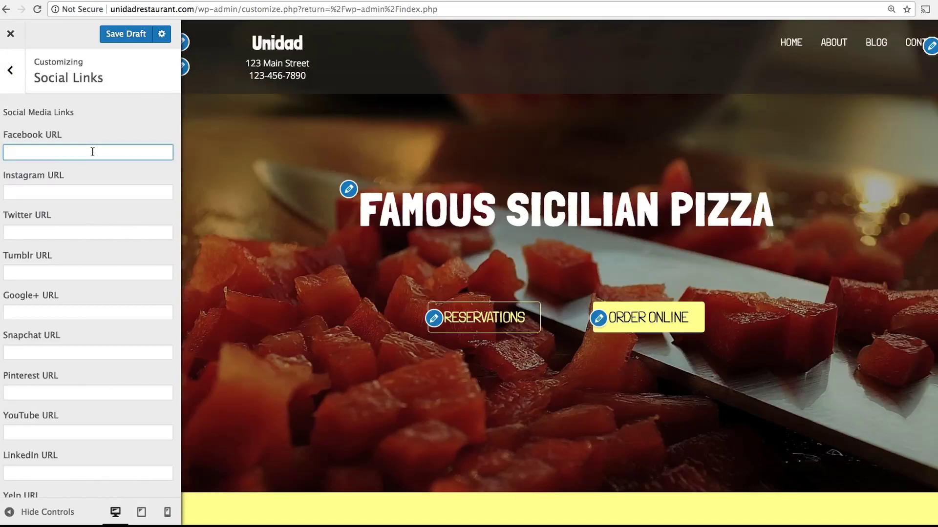
type("#")
left_click(82, 189)
type("#")
left_click(81, 232)
type("#")
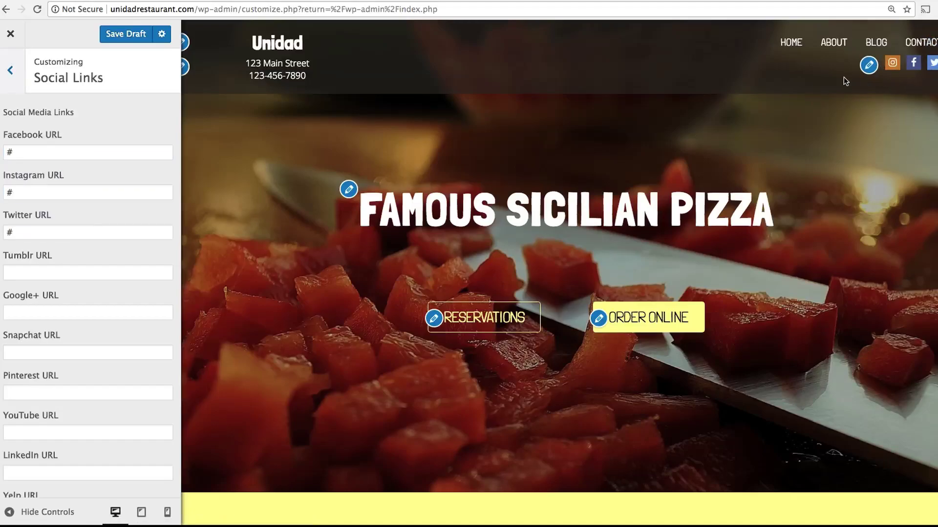
left_click(11, 78)
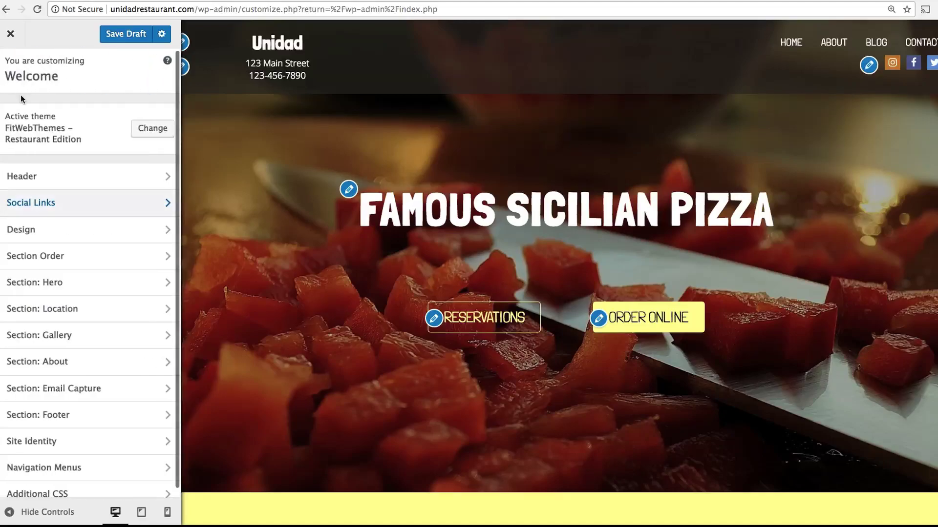
left_click(73, 230)
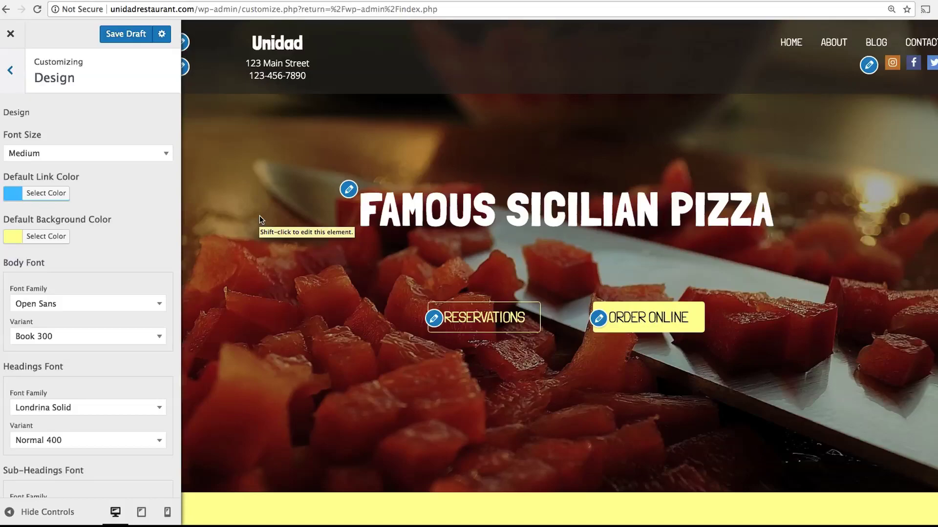
scroll(142, 225, "down", 3)
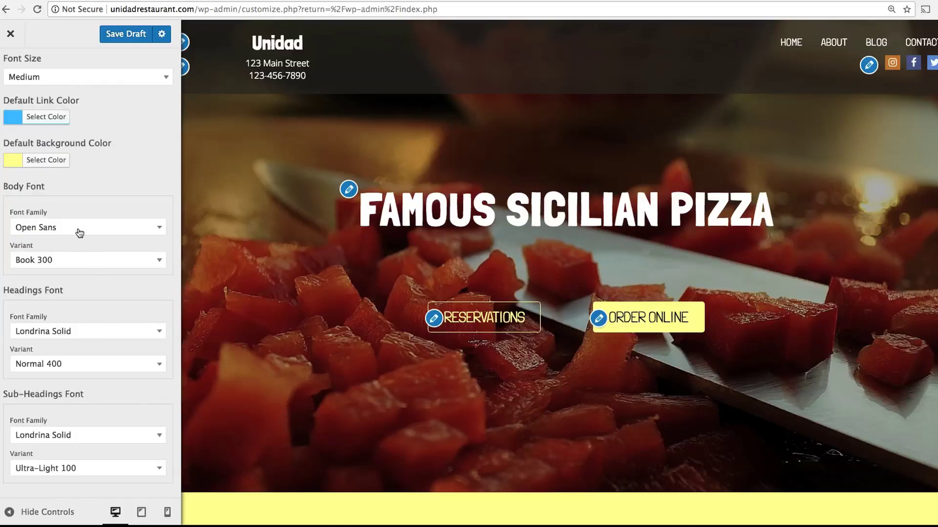
left_click(108, 335)
left_click(91, 431)
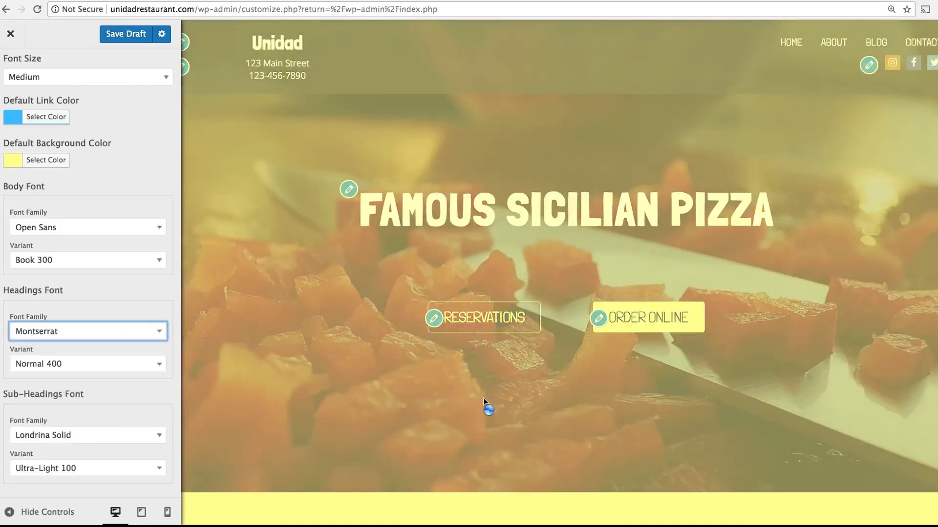
left_click(122, 333)
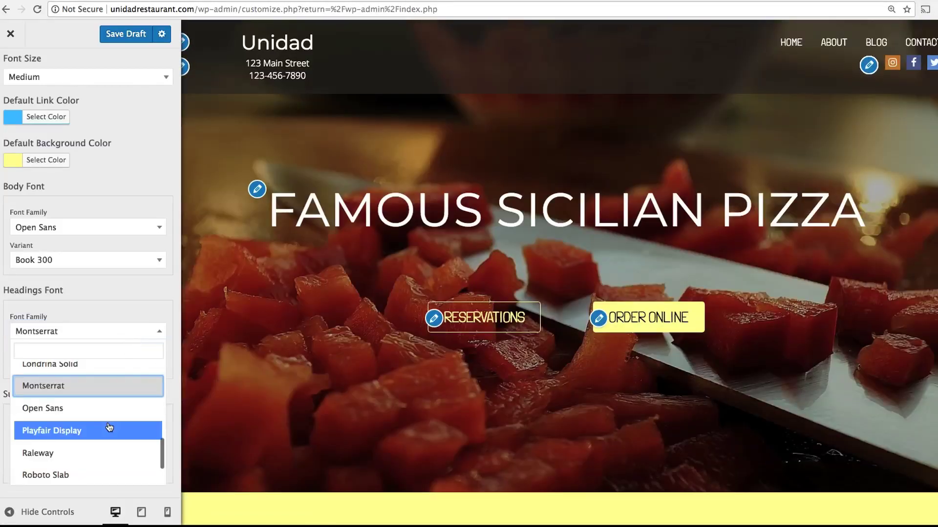
left_click(109, 428)
left_click(109, 336)
scroll(101, 378, "up", 2)
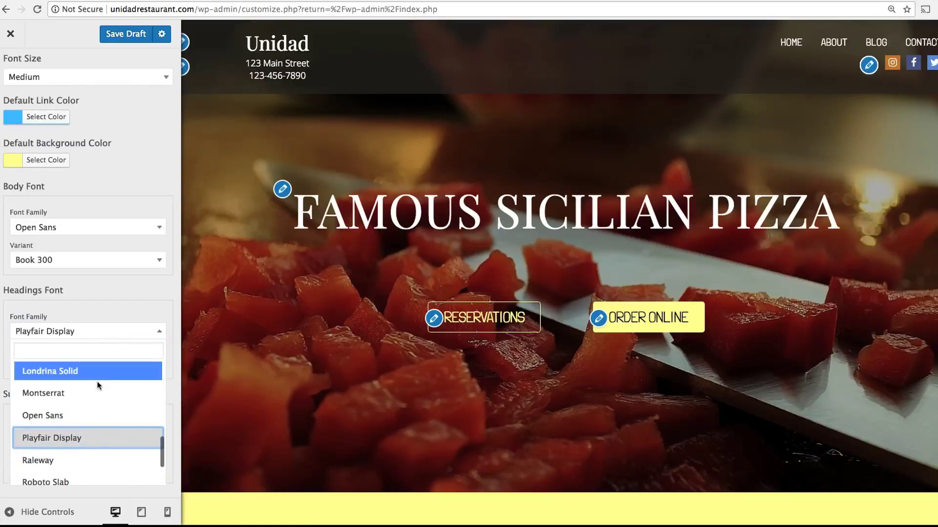
left_click(97, 367)
scroll(58, 171, "up", 2)
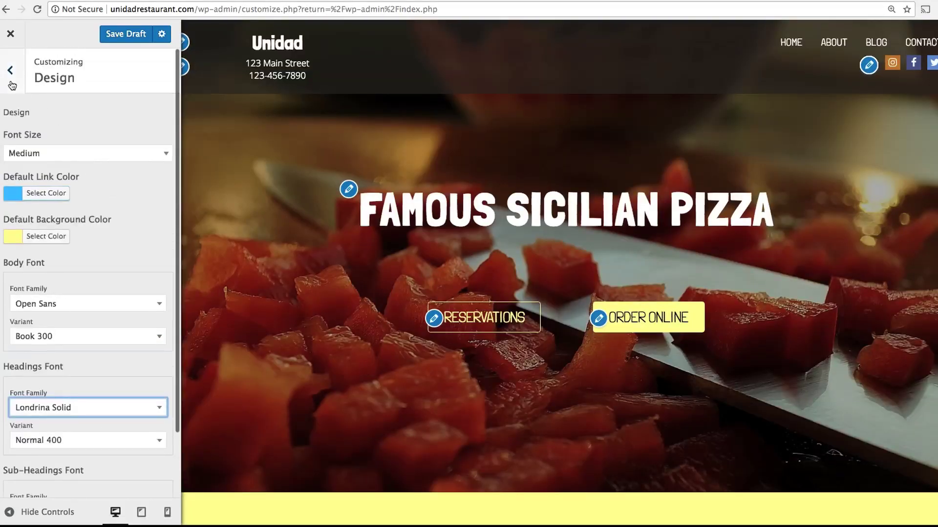
left_click(11, 73)
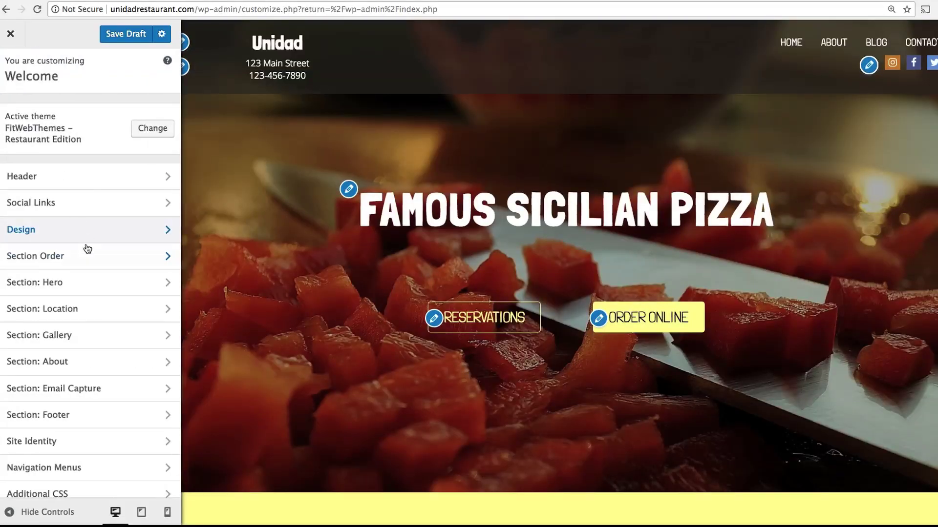
In Section Order, hide Gallery, move Email Capture up after Hero and hide it too.
left_click(85, 261)
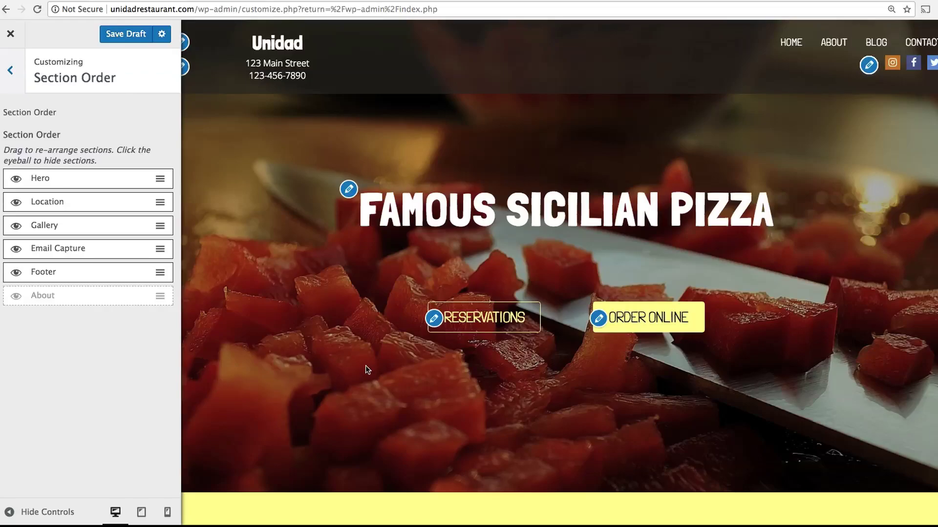
scroll(365, 366, "down", 10)
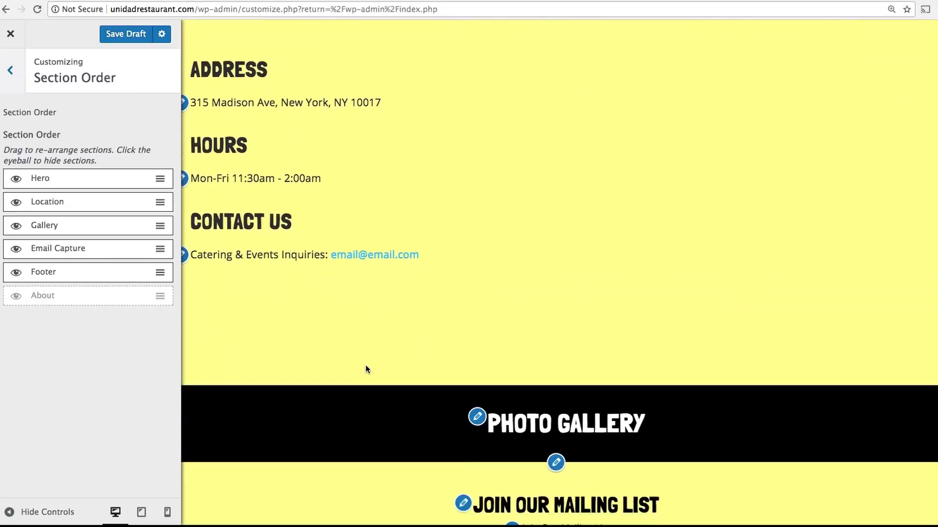
scroll(366, 365, "down", 2)
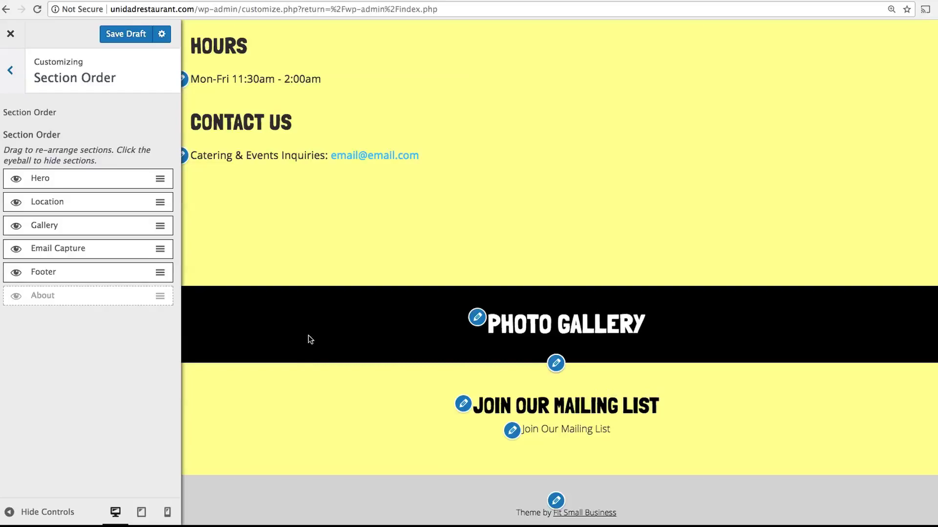
left_click(16, 227)
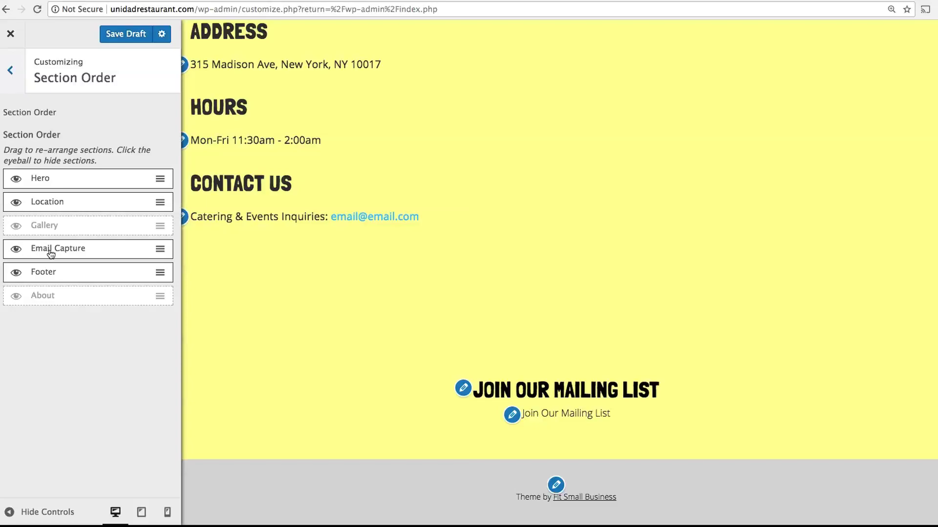
left_click_drag(49, 253, 57, 196)
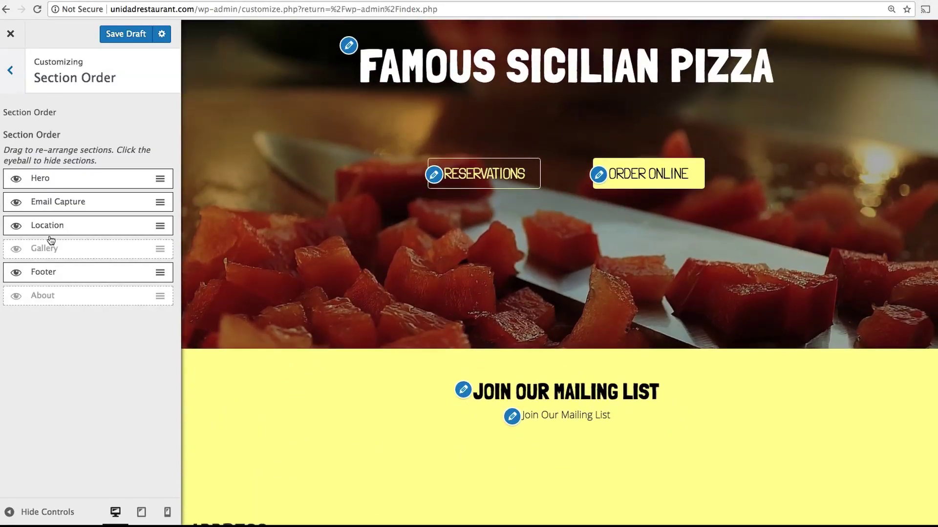
left_click(15, 206)
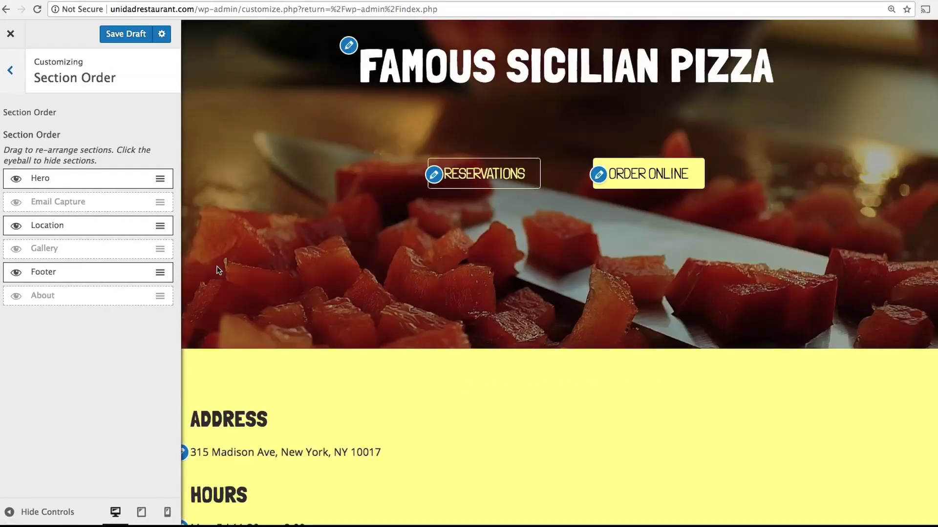
left_click(11, 71)
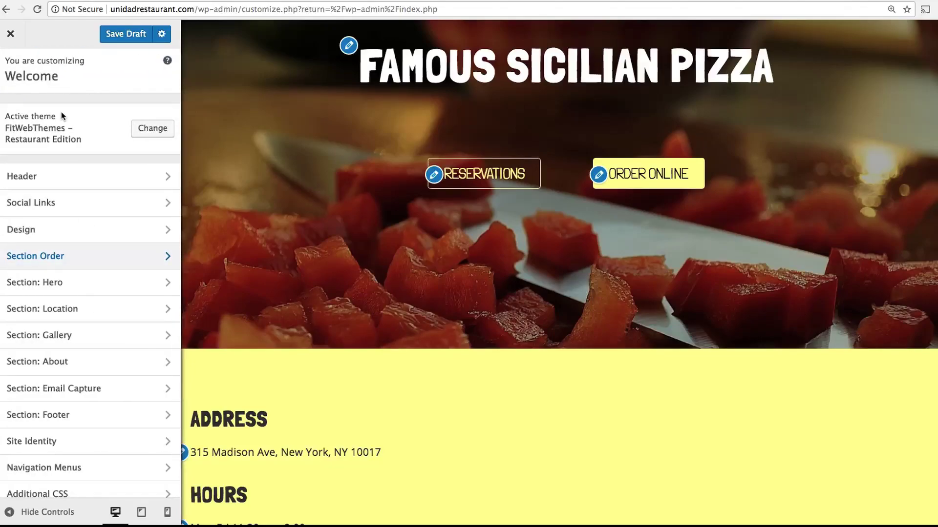
Preview the coffee-bean and dough hero images, then restore the diced-tomato photo.
left_click(77, 291)
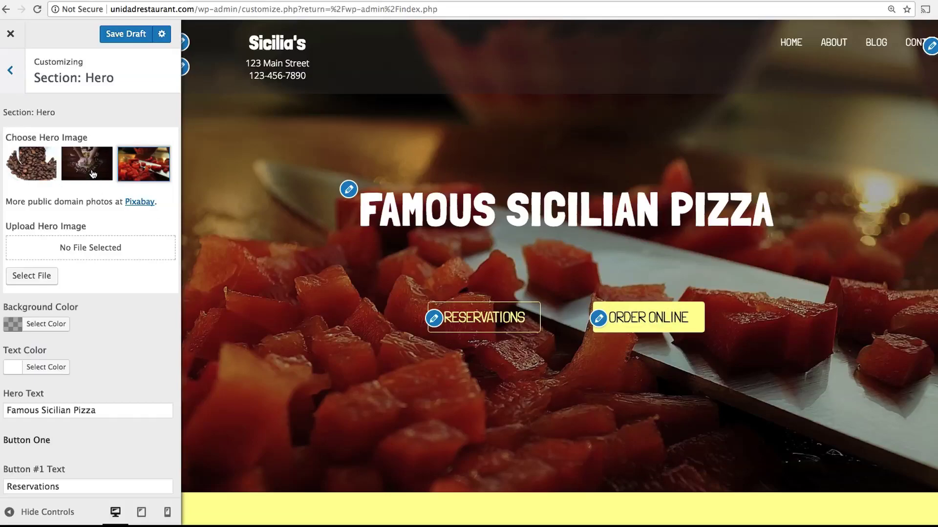
left_click(40, 165)
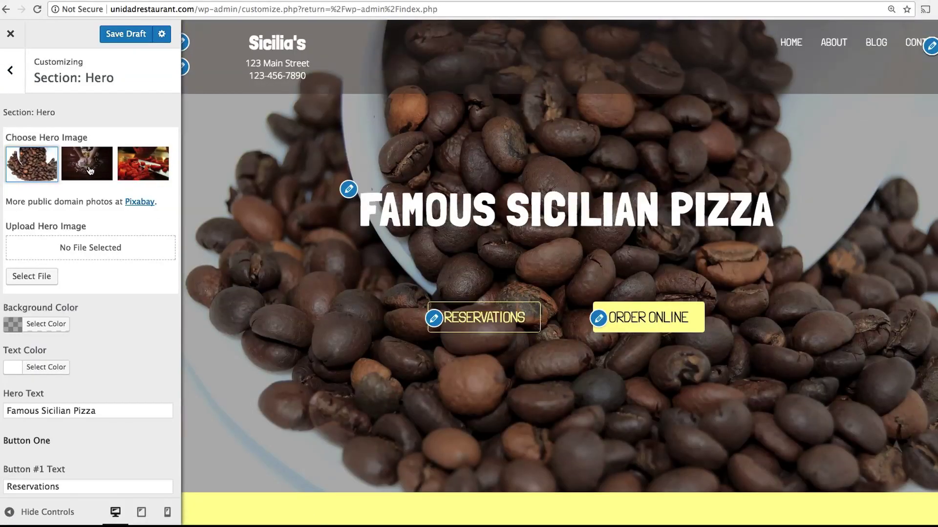
left_click(90, 170)
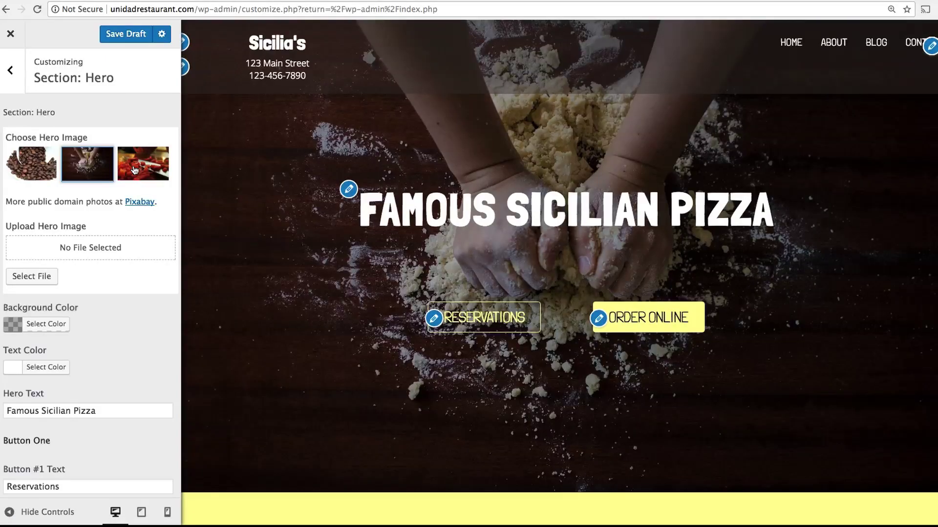
left_click(136, 170)
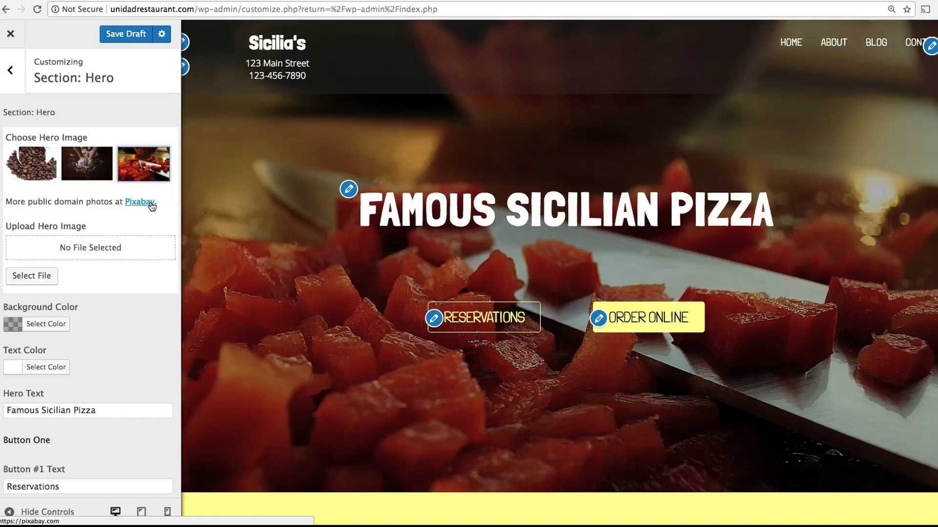
Adjust the hero overlay opacity from 0.3 to rgba(0,0,0,0.28).
scroll(122, 275, "down", 2)
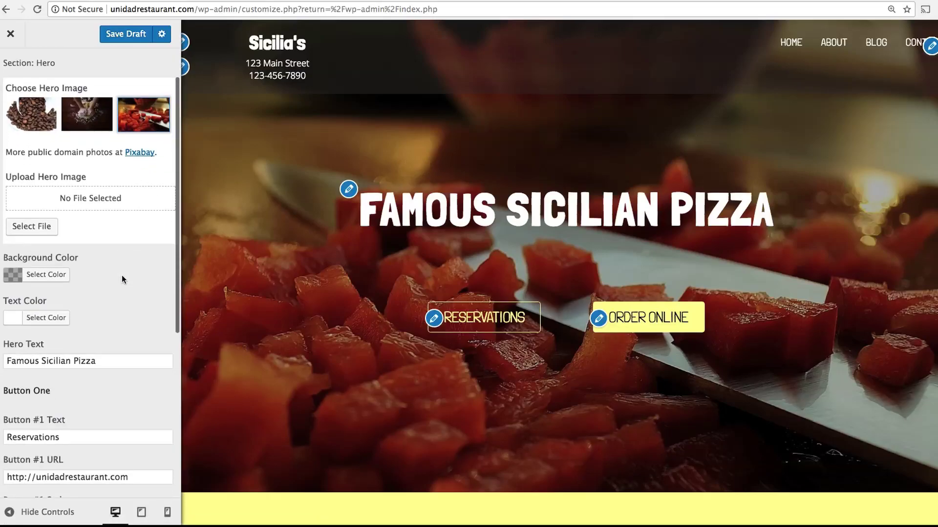
left_click(46, 261)
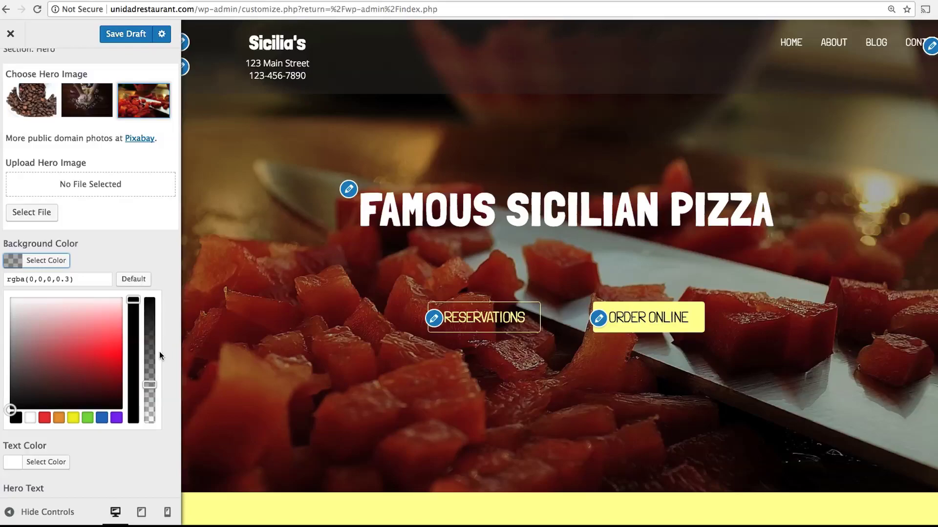
left_click_drag(150, 386, 155, 368)
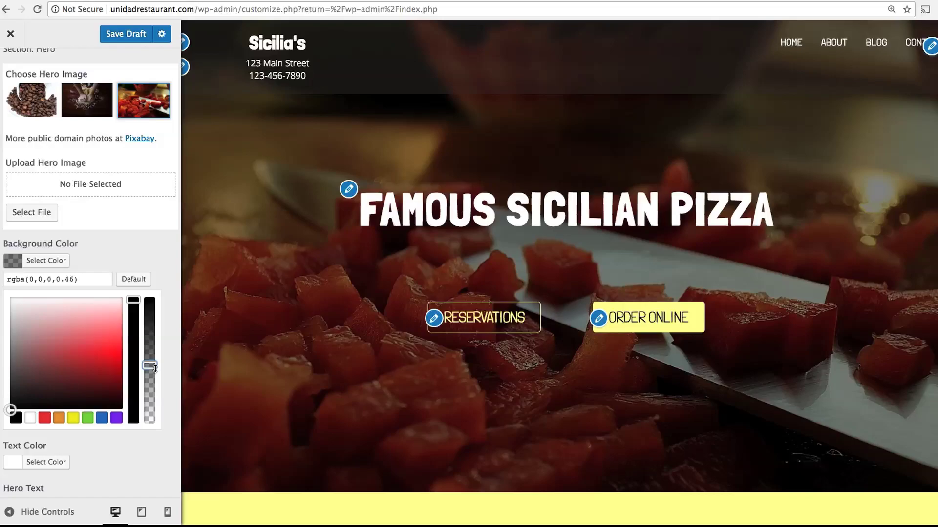
left_click_drag(155, 368, 151, 389)
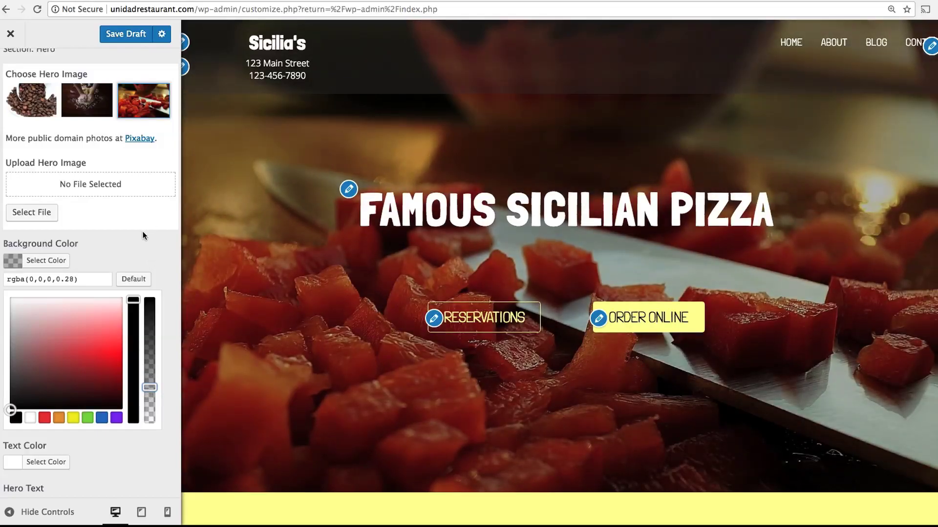
Change the Reservations button's Button #1 Style to Square Solid.
scroll(166, 242, "down", 15)
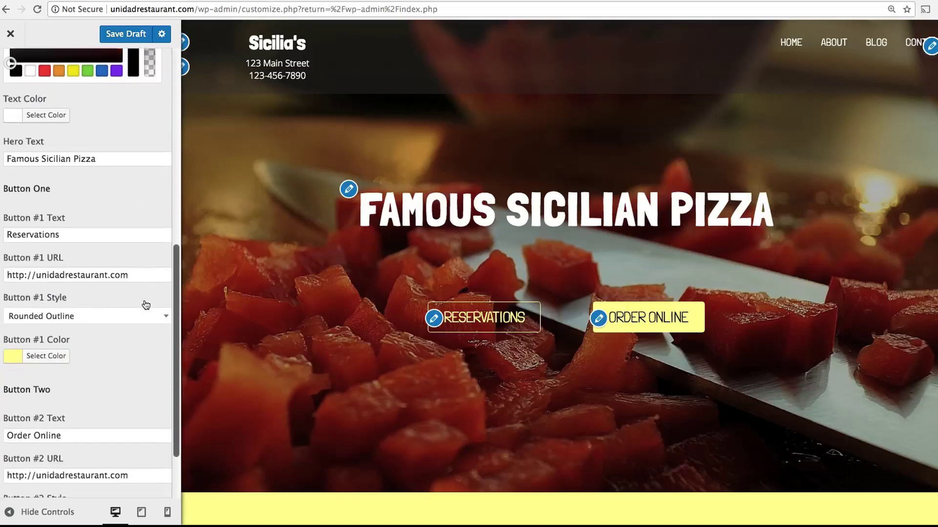
scroll(145, 305, "down", 2)
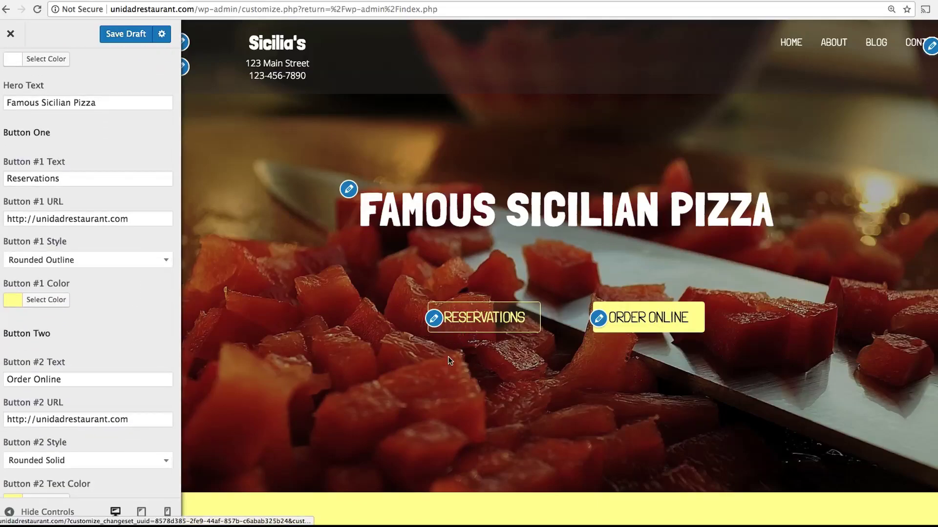
scroll(449, 358, "down", 1)
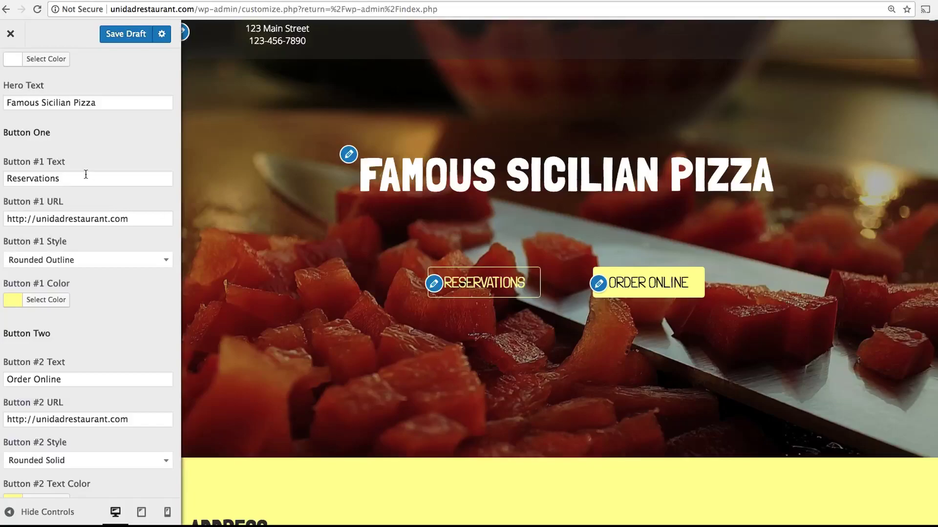
left_click(72, 179)
double_click(72, 180)
triple_click(138, 221)
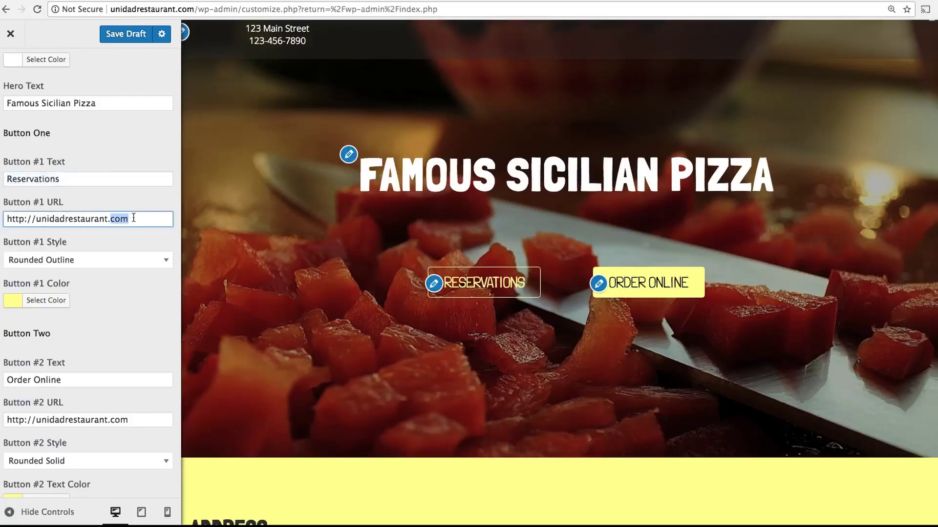
left_click(136, 326)
left_click(142, 263)
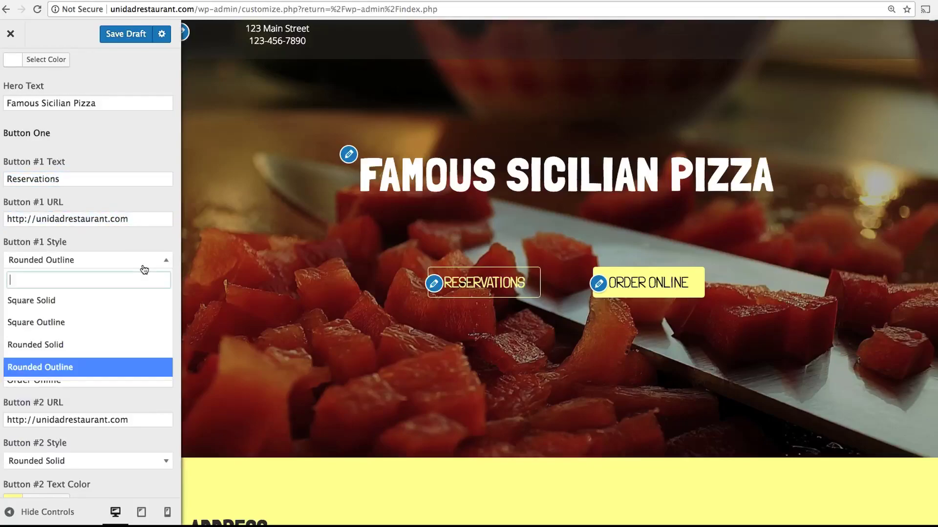
left_click(124, 300)
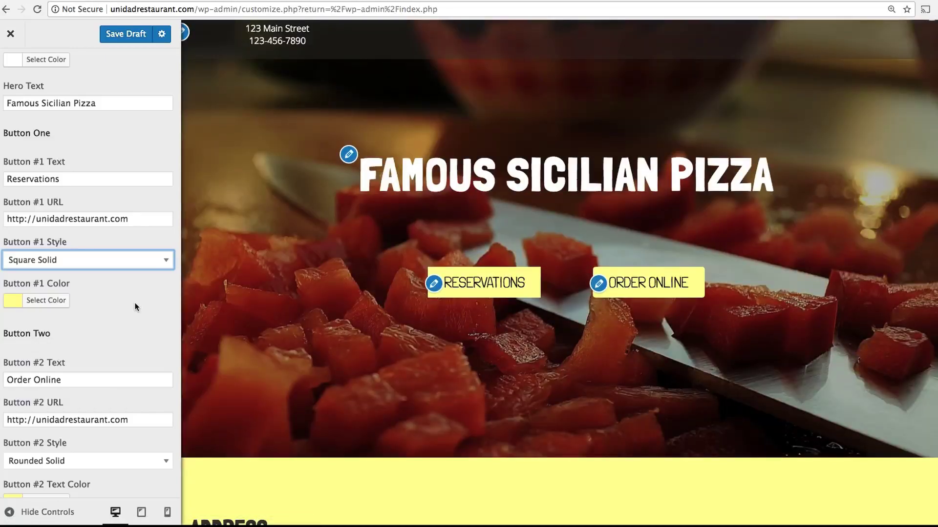
scroll(81, 123, "up", 5)
Paste the Google Maps API key into the Location section's API Key field.
left_click(11, 68)
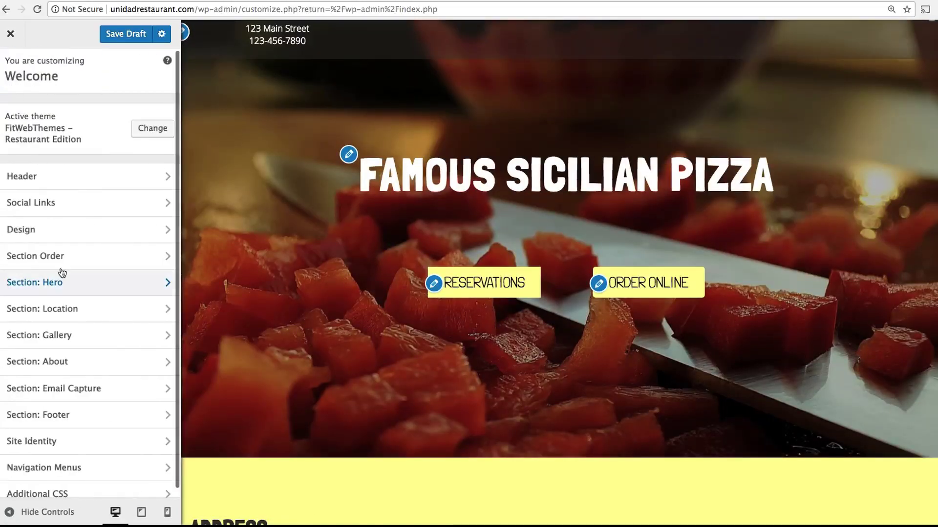
left_click(78, 320)
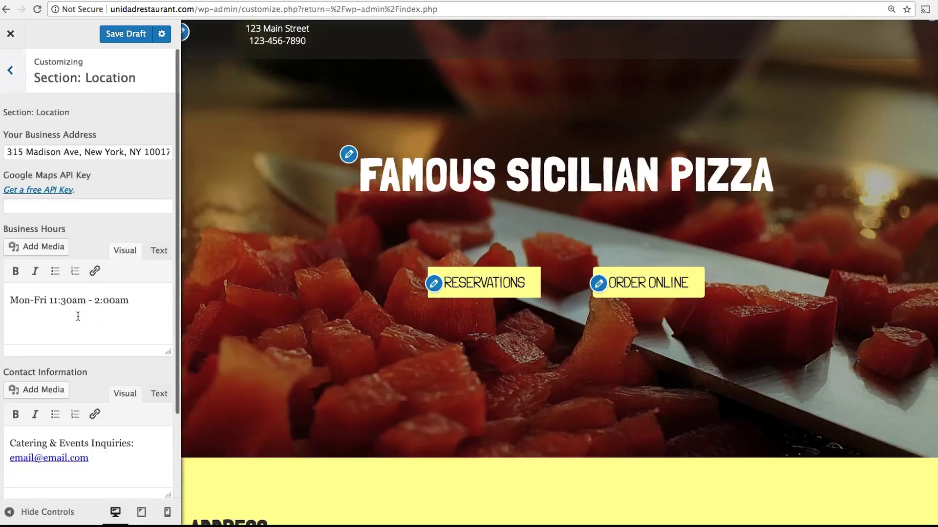
scroll(527, 414, "down", 6)
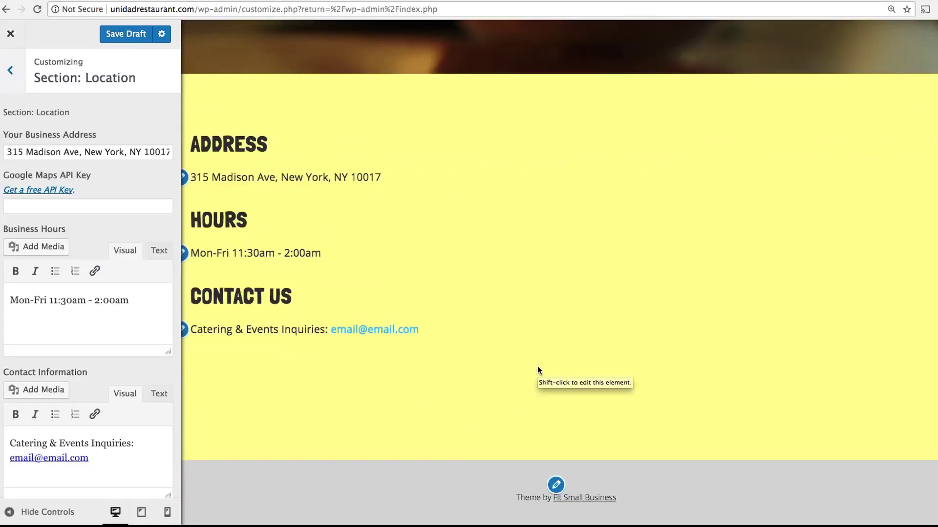
left_click(147, 196)
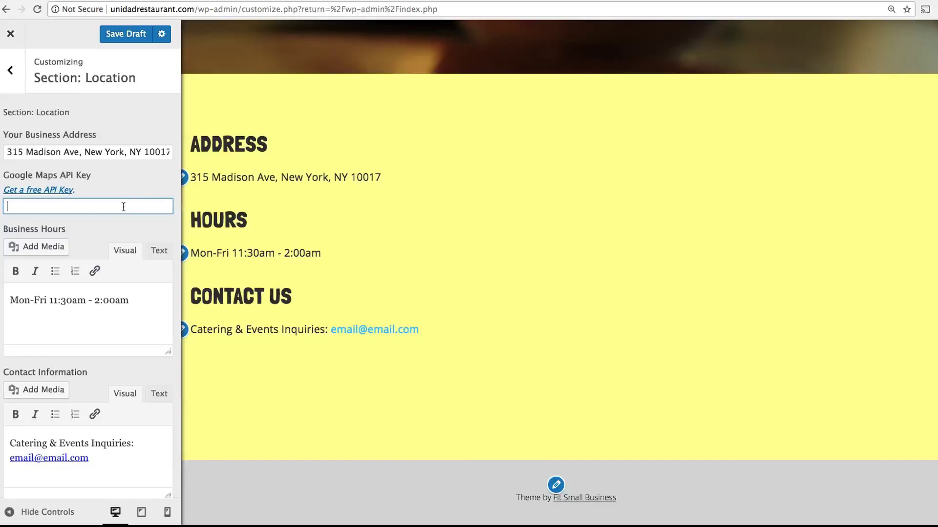
key("super+v")
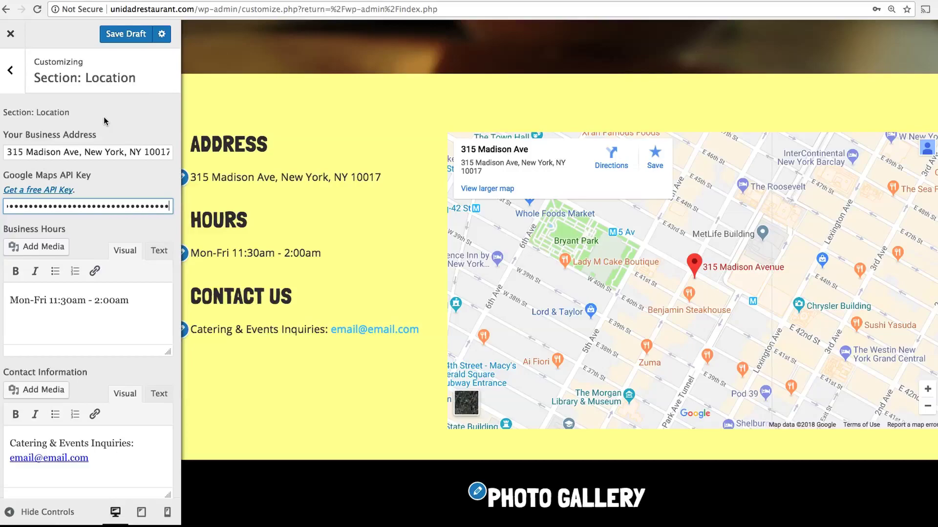
left_click(16, 82)
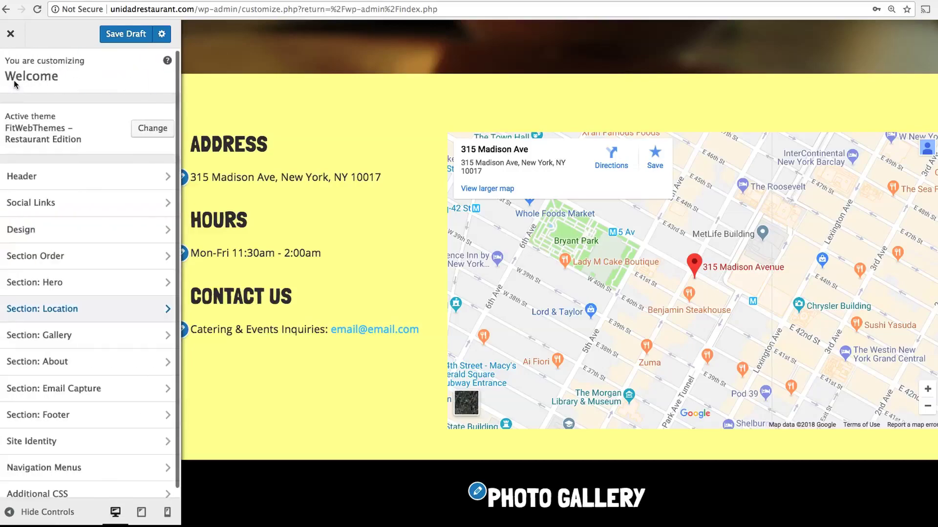
left_click(86, 339)
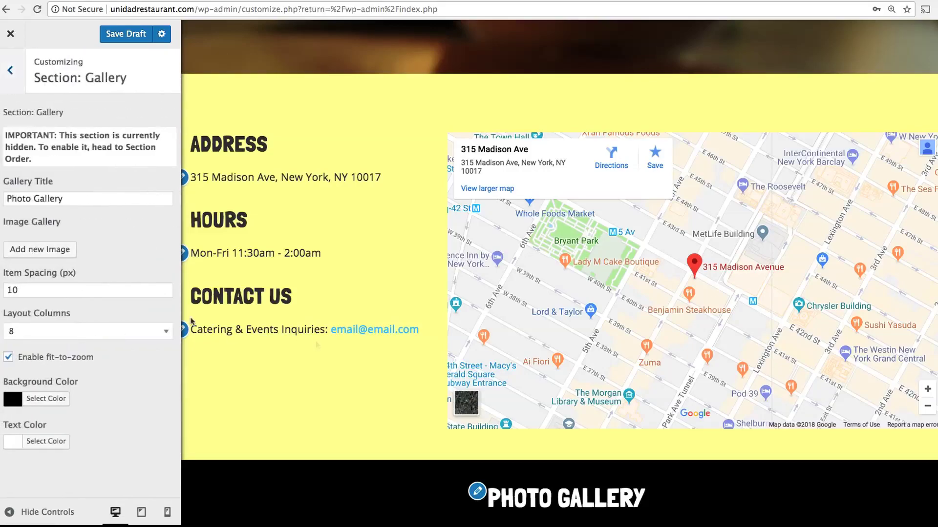
scroll(256, 359, "down", 4)
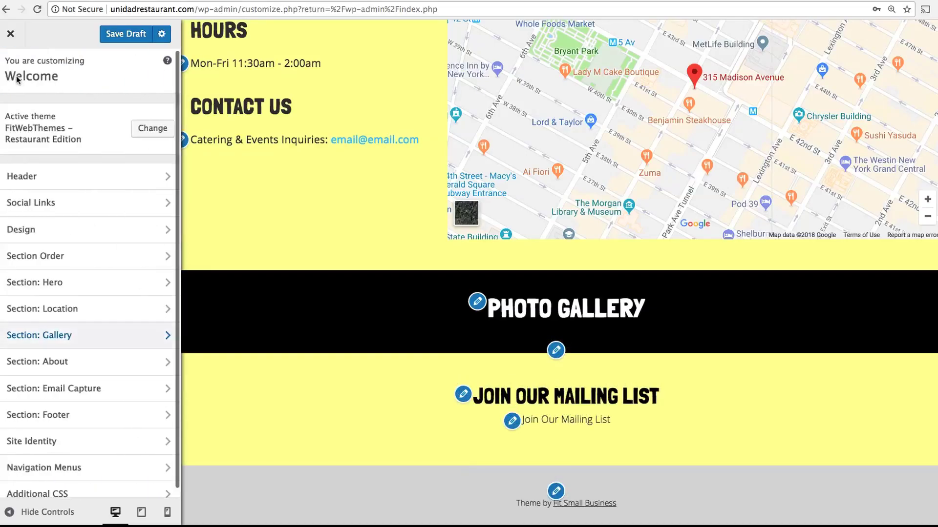
left_click(85, 370)
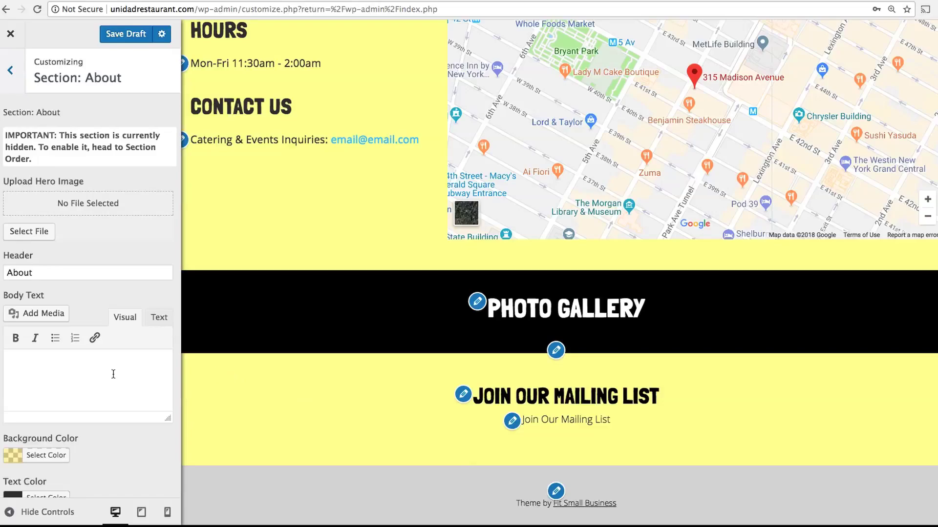
left_click(7, 79)
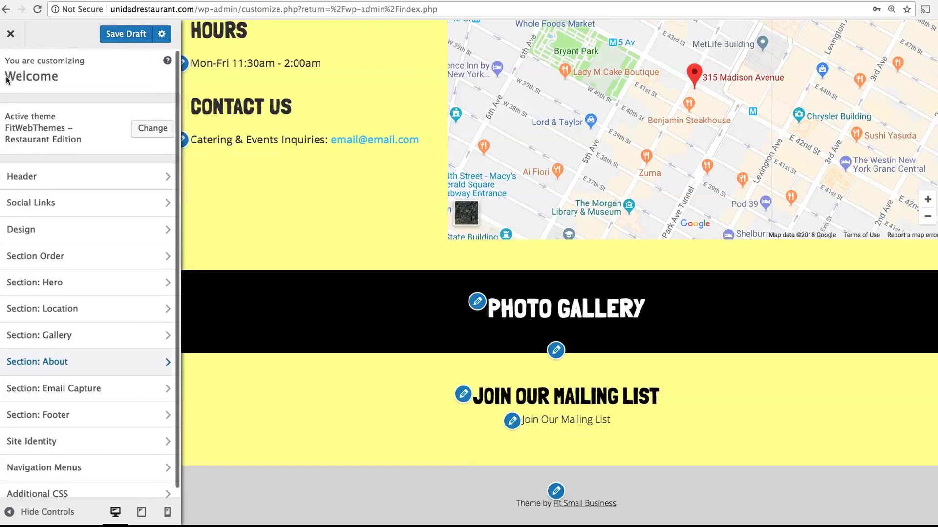
left_click(87, 396)
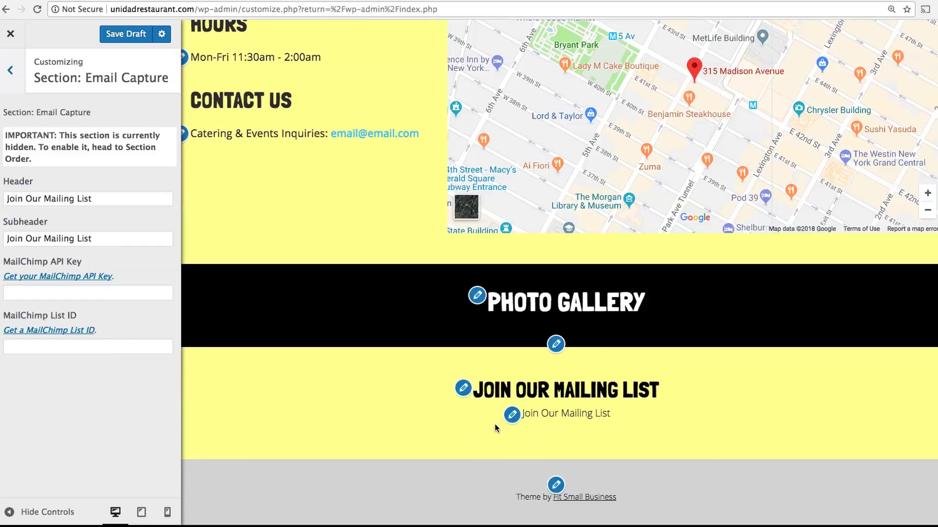
Add a footer accolade using the NYT-wordmark image with its link URL set to '#'.
left_click(10, 70)
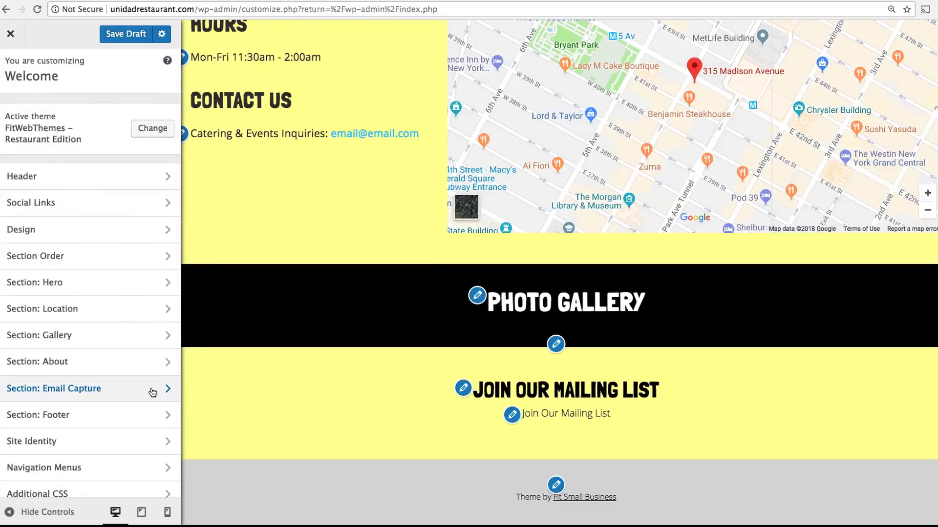
left_click(111, 409)
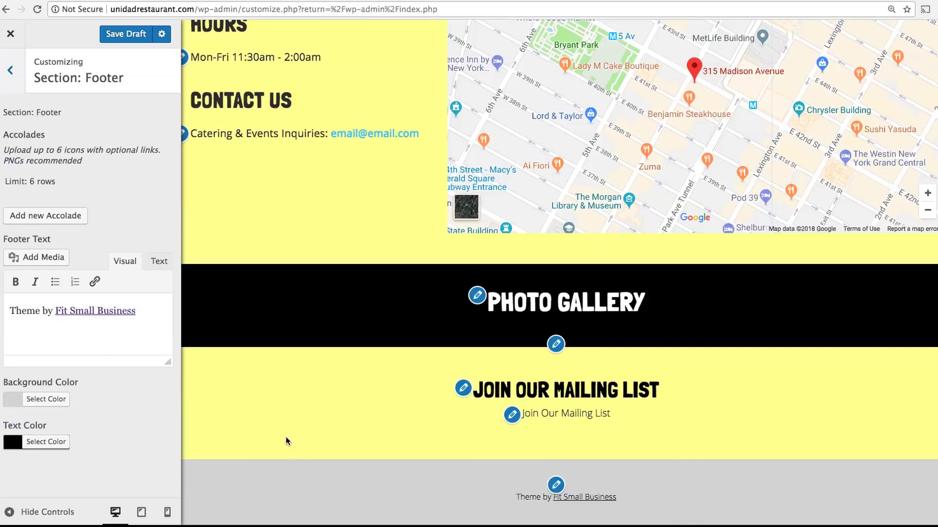
left_click(57, 219)
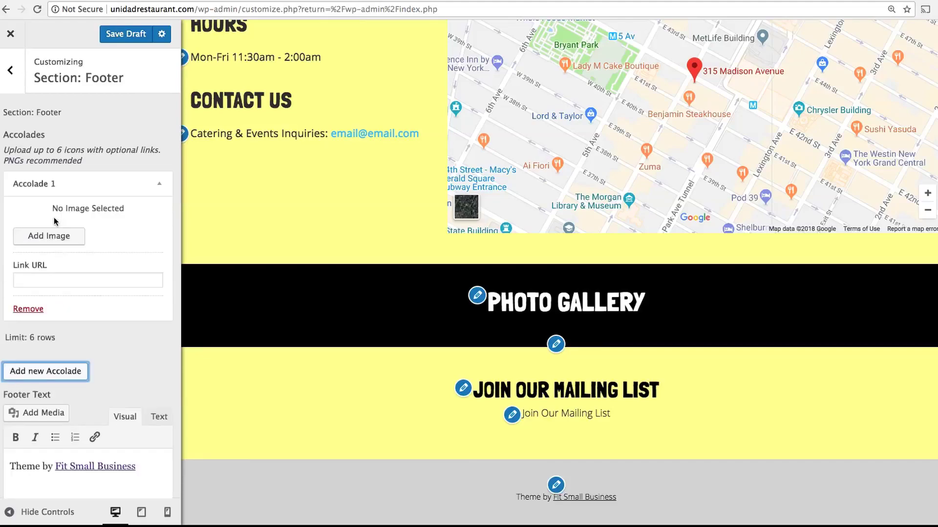
left_click(59, 237)
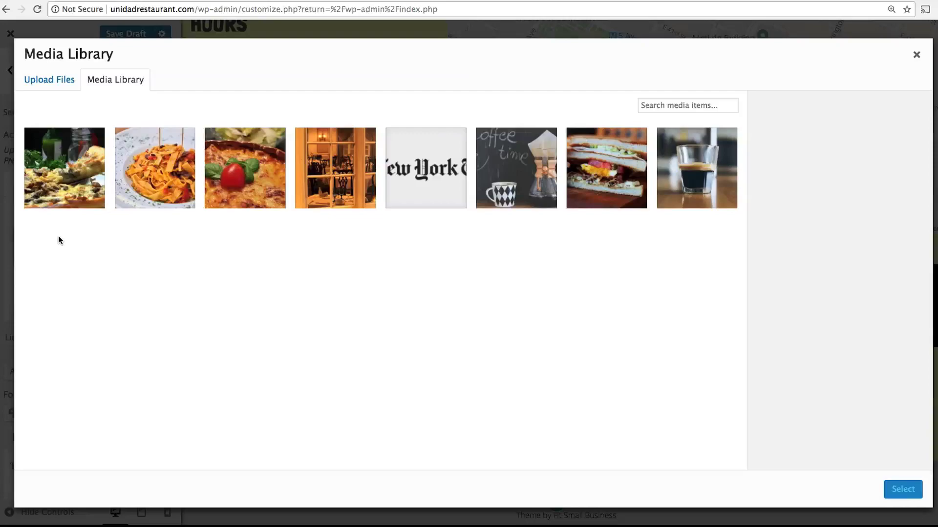
left_click(427, 197)
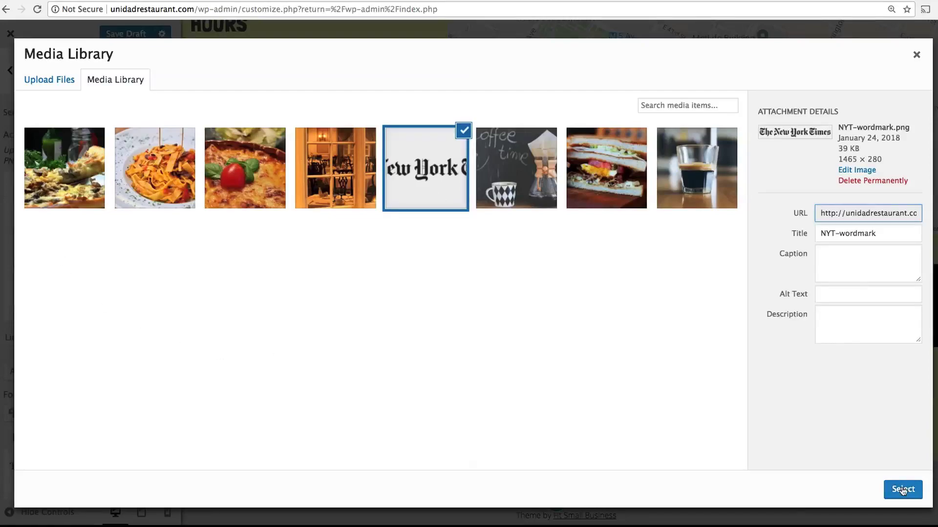
left_click(903, 489)
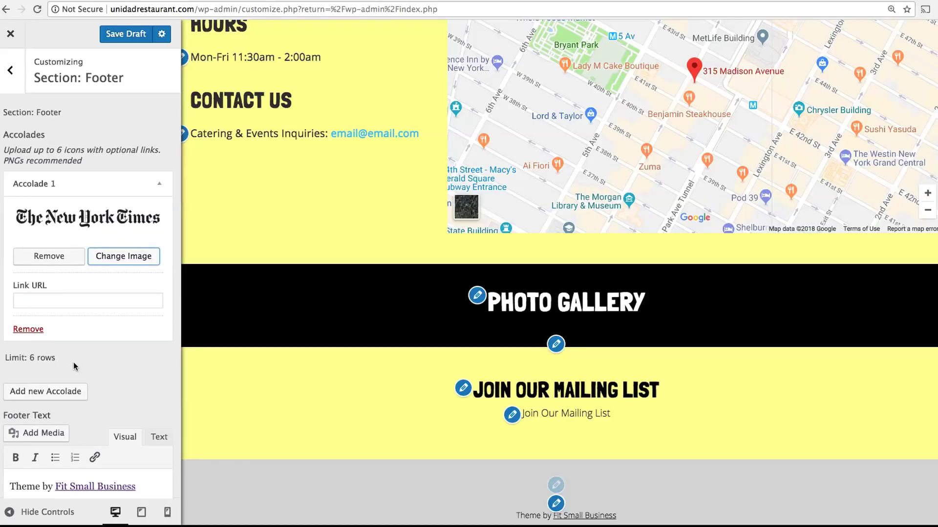
left_click(69, 300)
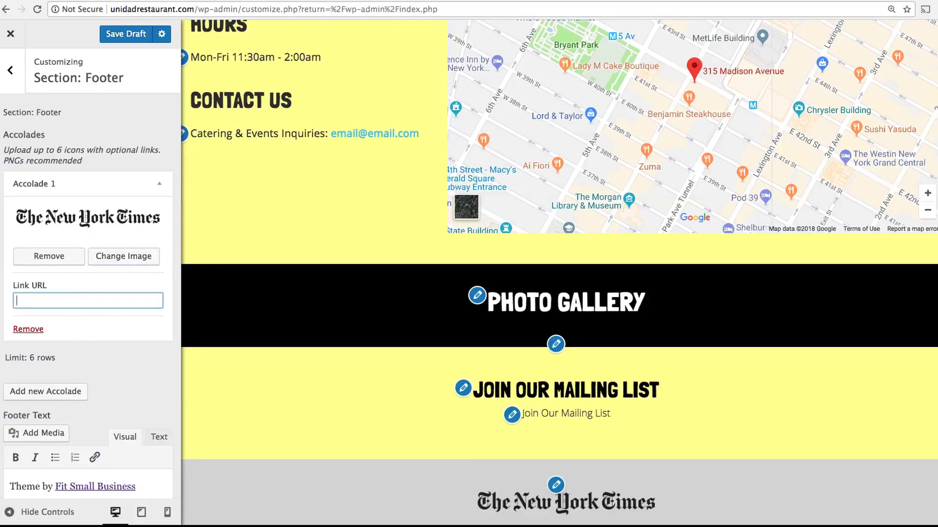
type("#")
left_click(130, 385)
scroll(275, 397, "down", 2)
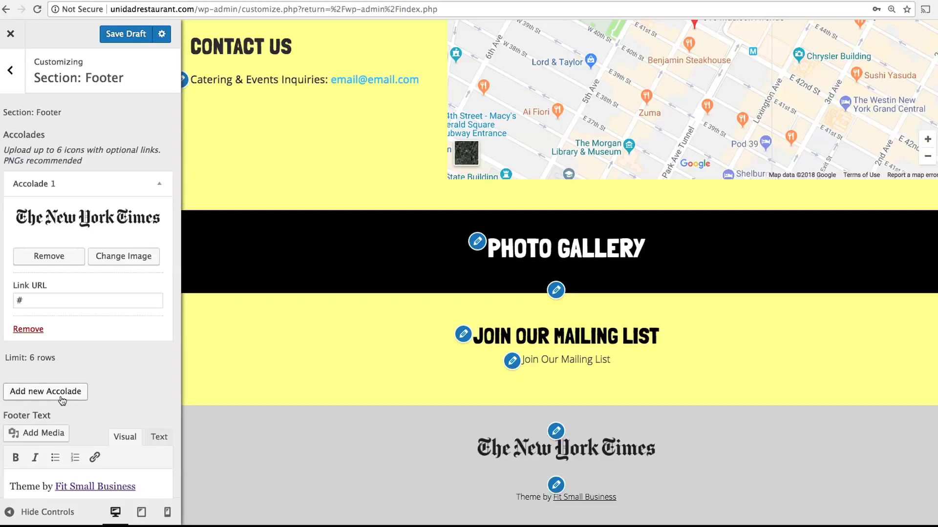
left_click(9, 84)
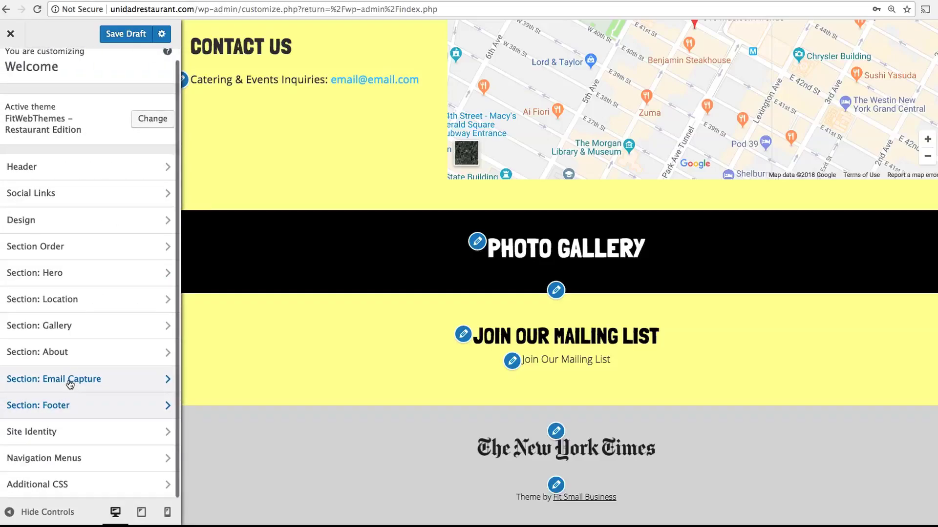
Save all Customizer changes as a draft from the Navigation Menus panel.
left_click(81, 461)
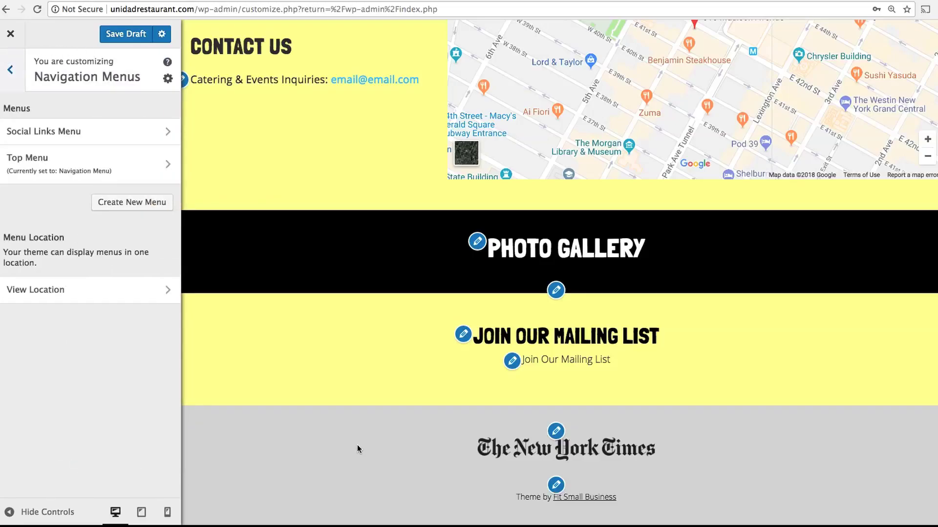
scroll(356, 444, "up", 15)
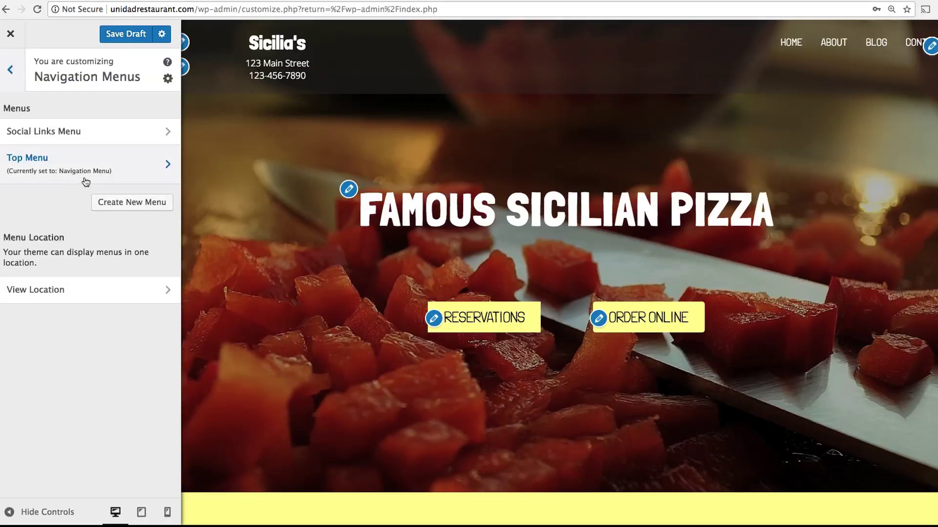
left_click(123, 38)
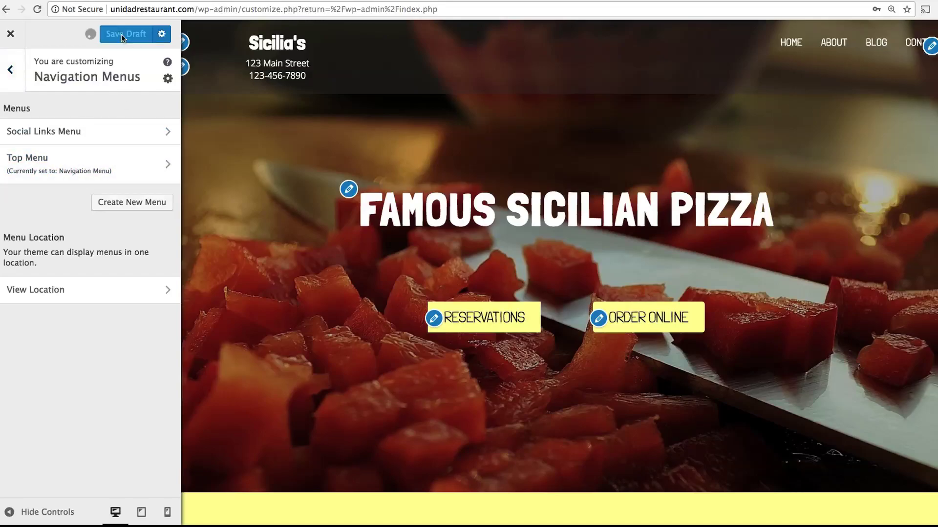